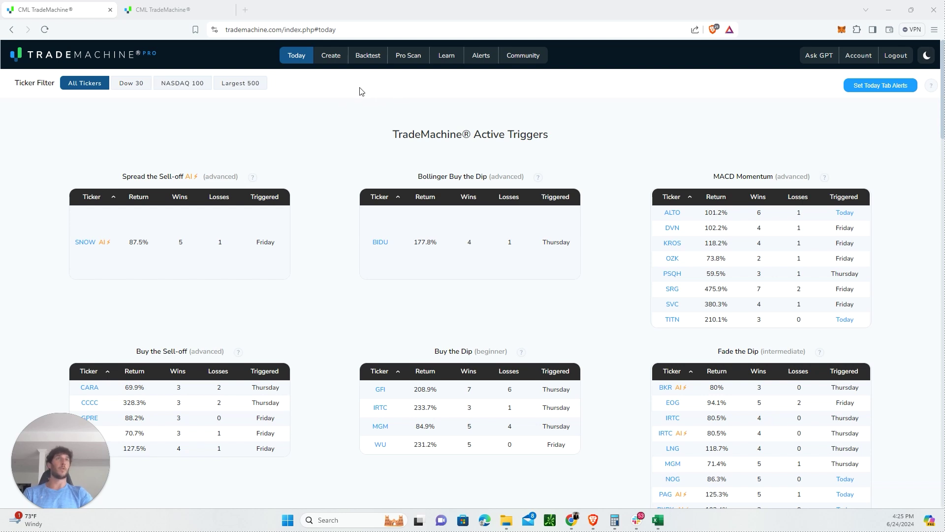
Switch to the Backtest page, which defaults to a 2-year test with 15 days to expiration
{"action": "left_click", "coordinate": [374, 59]}
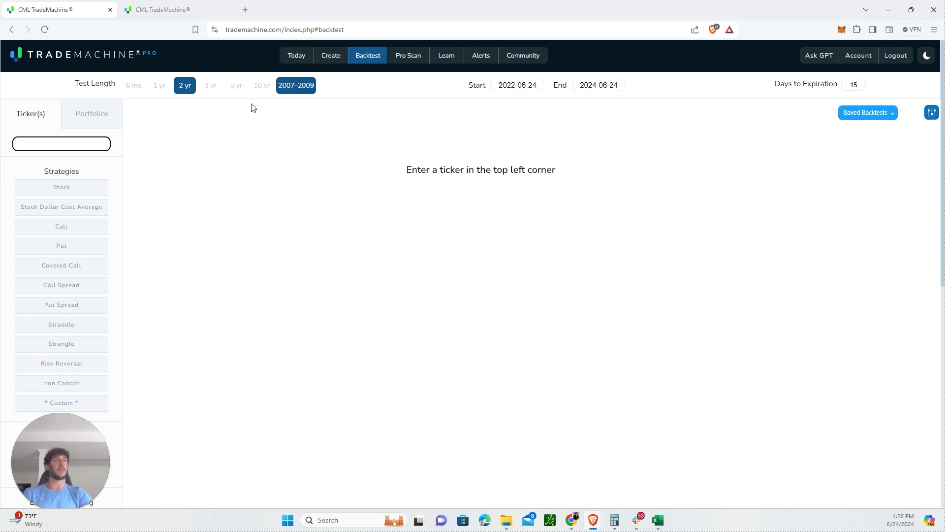
Backtest long (buy) calls on NVDA, showing results for the 60 to 20 delta calls
{"action": "type", "text": "NVDA"}
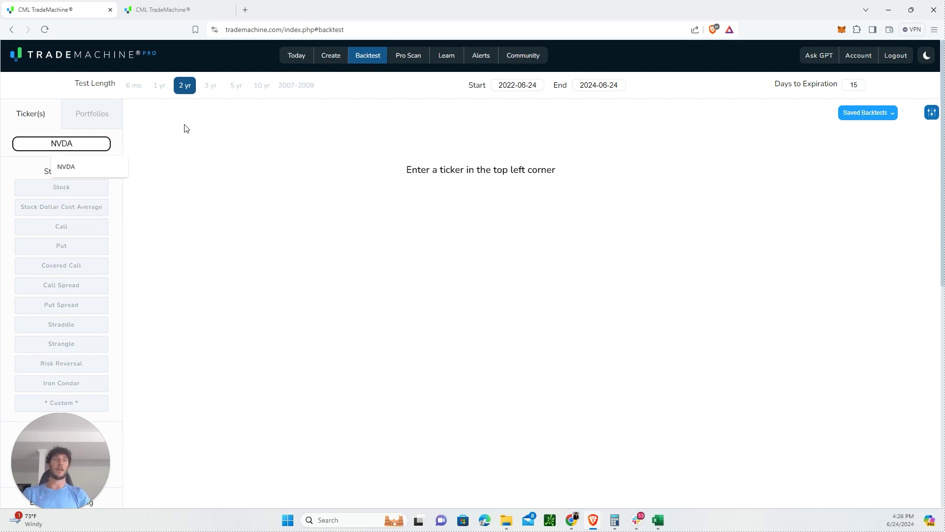
{"action": "key", "text": "Return"}
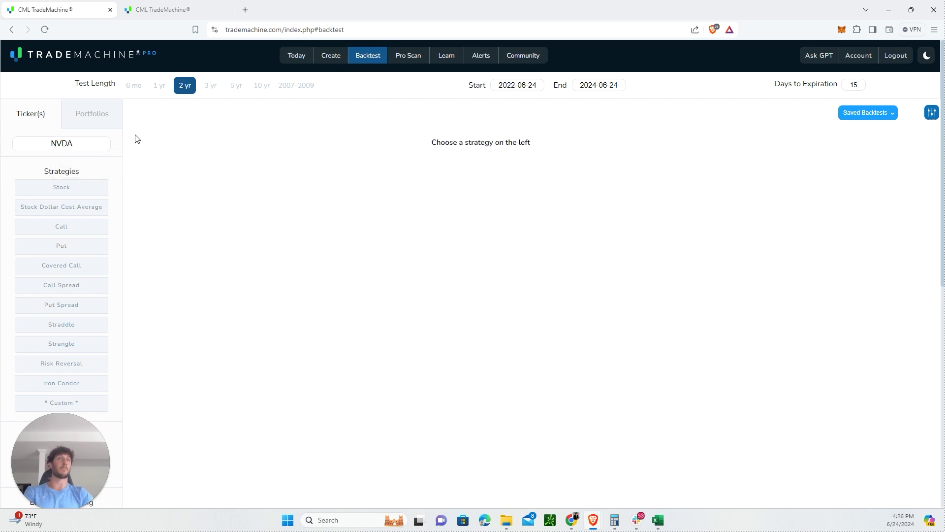
{"action": "left_click", "coordinate": [99, 228]}
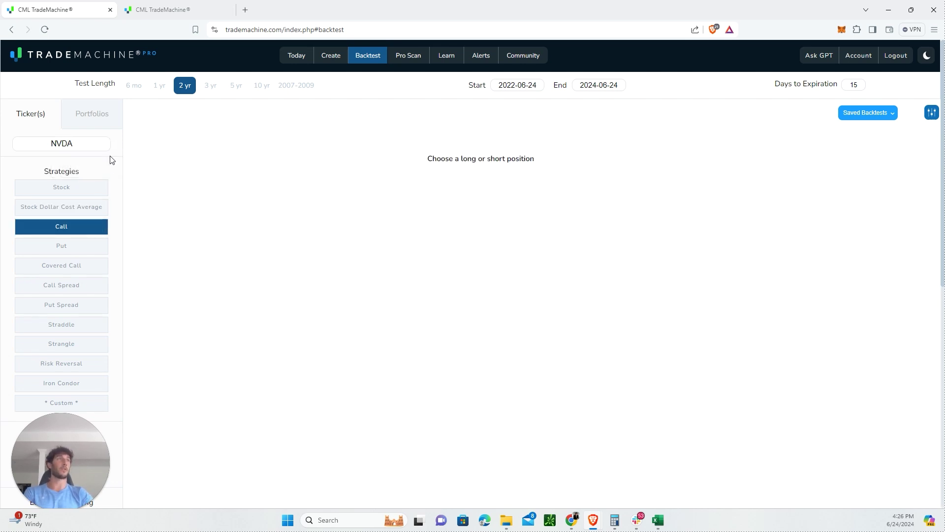
{"action": "scroll", "coordinate": [110, 158], "scroll_direction": "down", "scroll_amount": 3}
{"action": "left_click", "coordinate": [79, 323]}
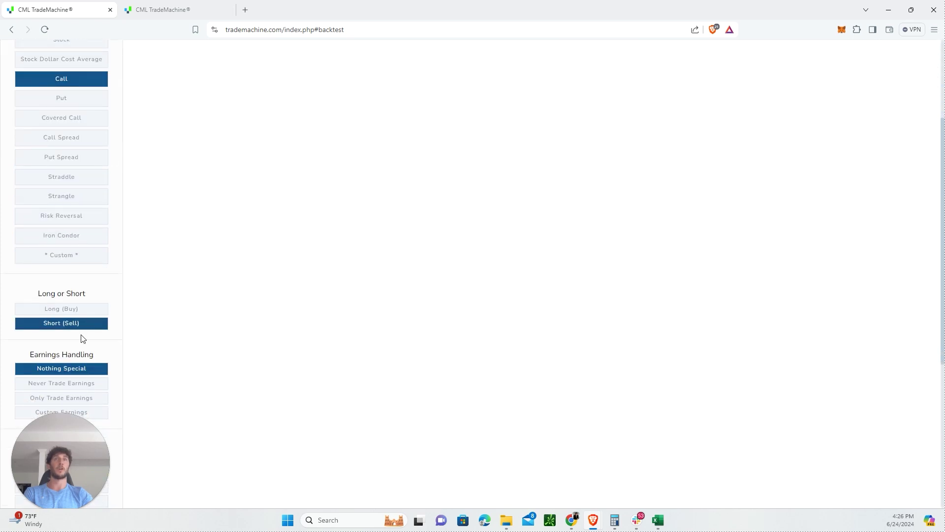
{"action": "left_click", "coordinate": [78, 309]}
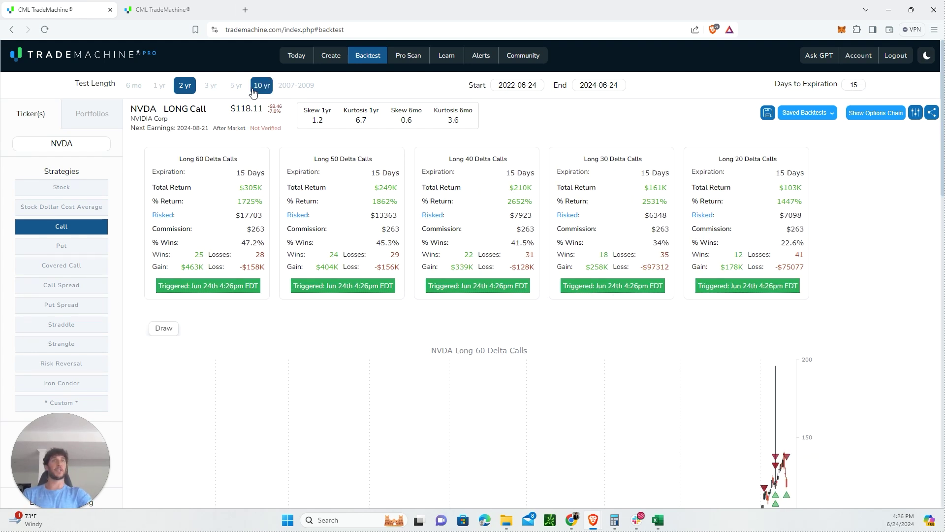
Change the test length to 3 years so the backtest starts 2021-06-24
{"action": "left_click", "coordinate": [210, 85]}
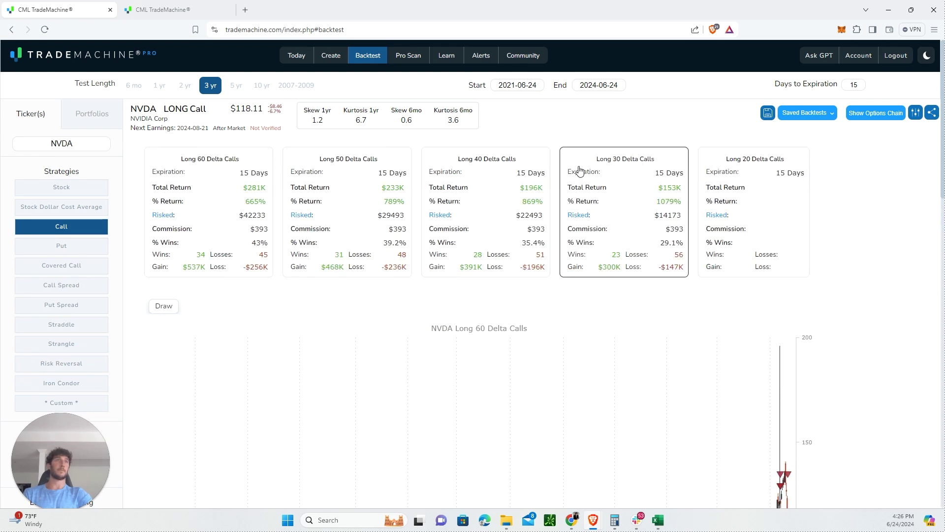
{"action": "scroll", "coordinate": [128, 252], "scroll_direction": "down", "scroll_amount": 7}
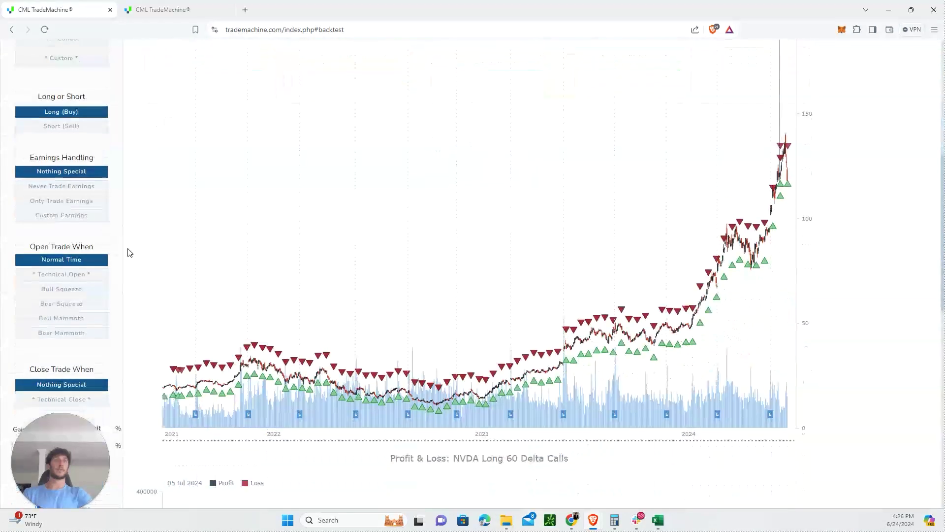
{"action": "scroll", "coordinate": [128, 252], "scroll_direction": "up", "scroll_amount": 7}
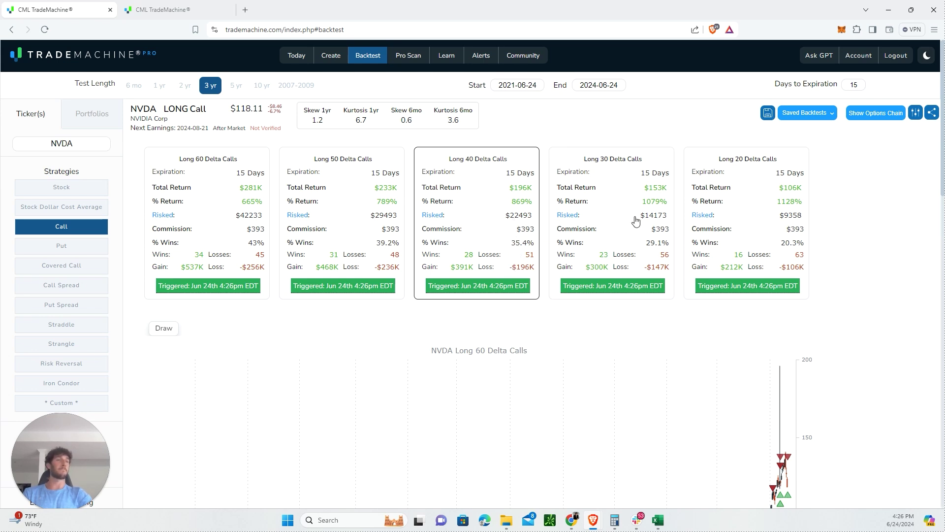
Chart the Long 40 Delta Calls and check their -90.5% average loss in the trade details
{"action": "left_click", "coordinate": [537, 264]}
{"action": "scroll", "coordinate": [529, 235], "scroll_direction": "down", "scroll_amount": 1}
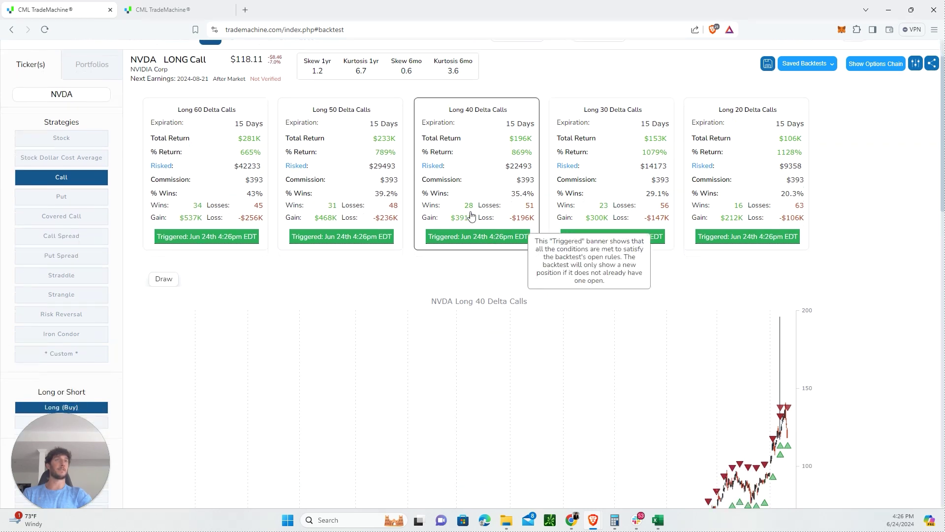
{"action": "left_click", "coordinate": [468, 169]}
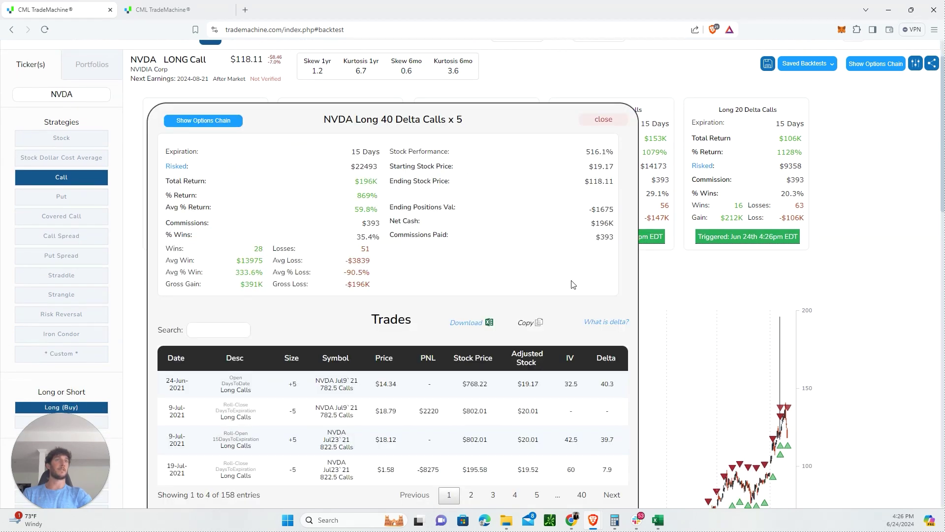
{"action": "double_click", "coordinate": [344, 277]}
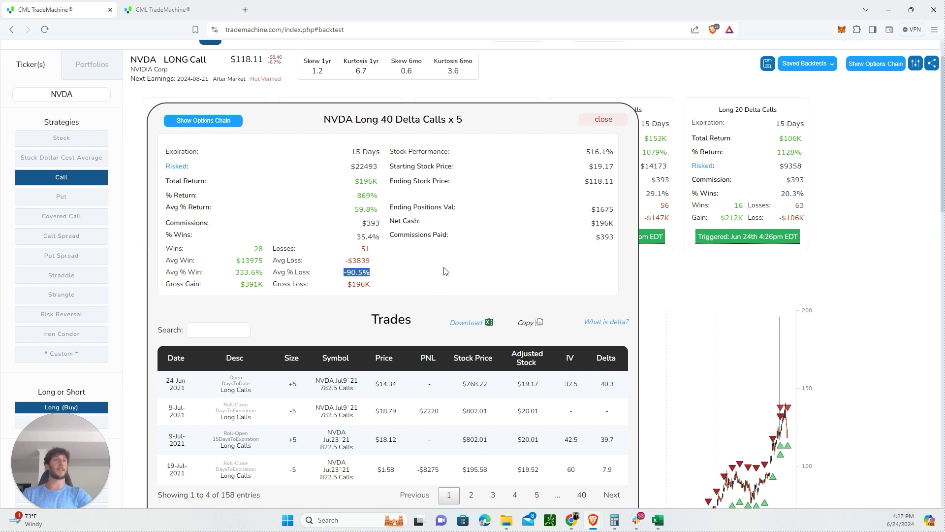
{"action": "left_click", "coordinate": [602, 119]}
{"action": "scroll", "coordinate": [185, 190], "scroll_direction": "up", "scroll_amount": 1}
{"action": "scroll", "coordinate": [79, 207], "scroll_direction": "down", "scroll_amount": 4}
Set earnings handling to Never Trade Earnings and check the 40 delta calls' -80.2% average loss
{"action": "left_click", "coordinate": [96, 337]}
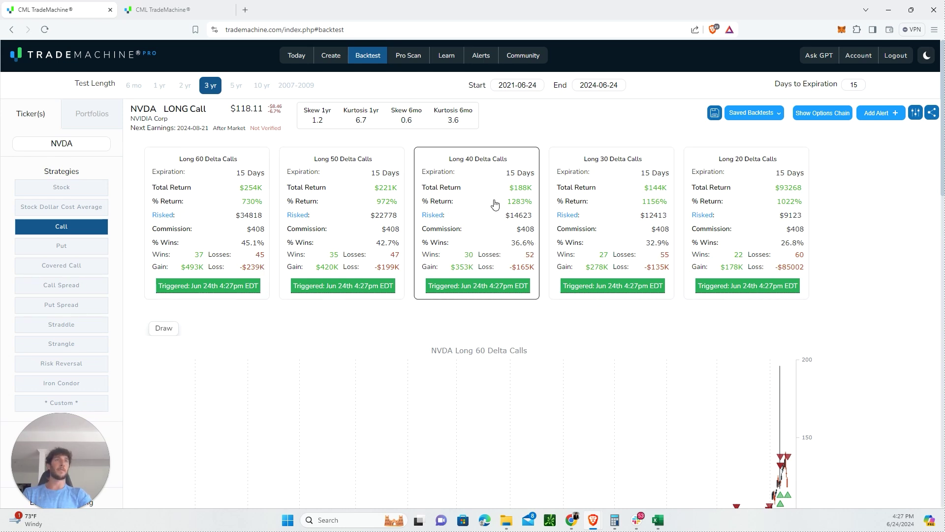
{"action": "left_click", "coordinate": [513, 276]}
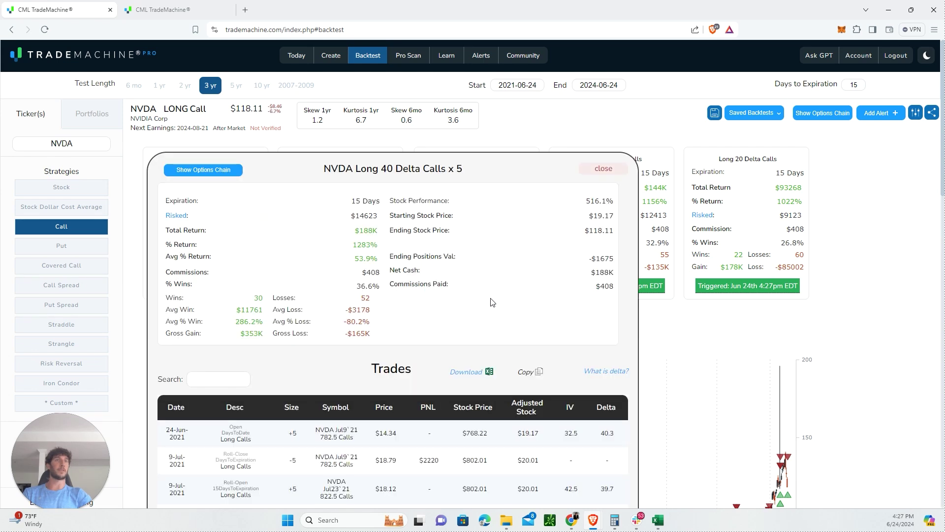
{"action": "left_click_drag", "start_coordinate": [345, 320], "coordinate": [375, 323]}
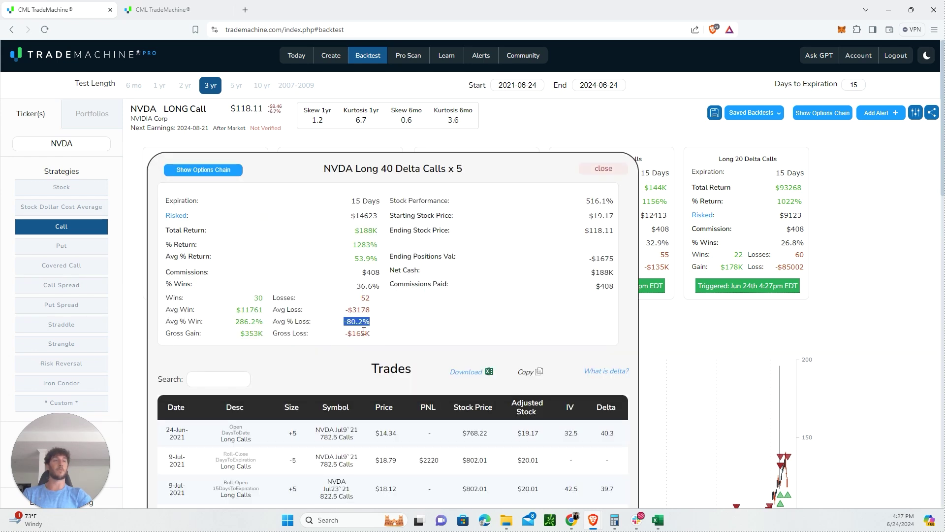
Create a technical open trigger with Kurtosis 1 Yr and Kurtosis 6 Mo conditions, each above 3
{"action": "left_click", "coordinate": [604, 168]}
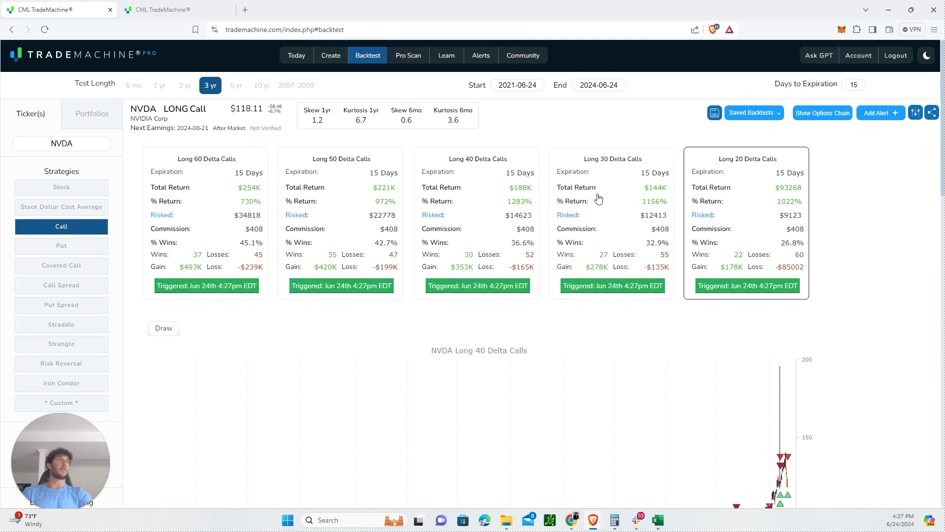
{"action": "scroll", "coordinate": [125, 222], "scroll_direction": "down", "scroll_amount": 4}
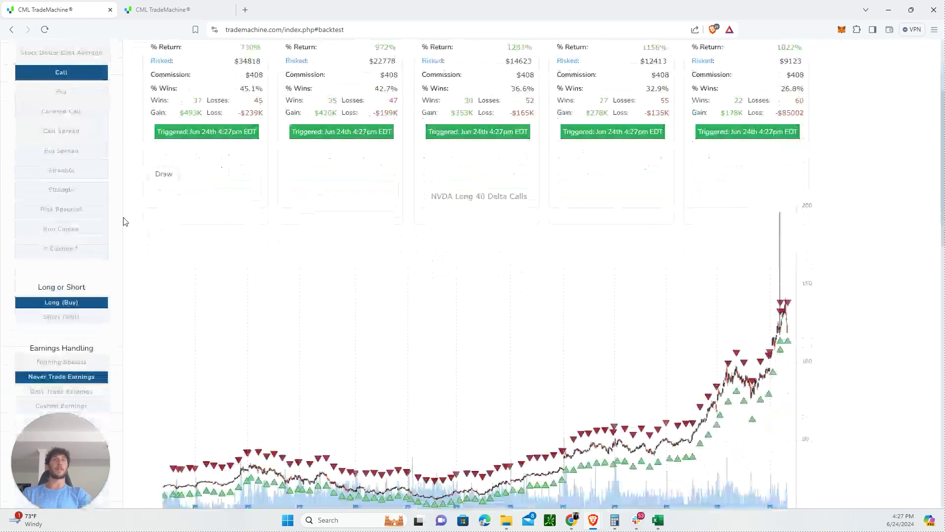
{"action": "scroll", "coordinate": [125, 222], "scroll_direction": "down", "scroll_amount": 3}
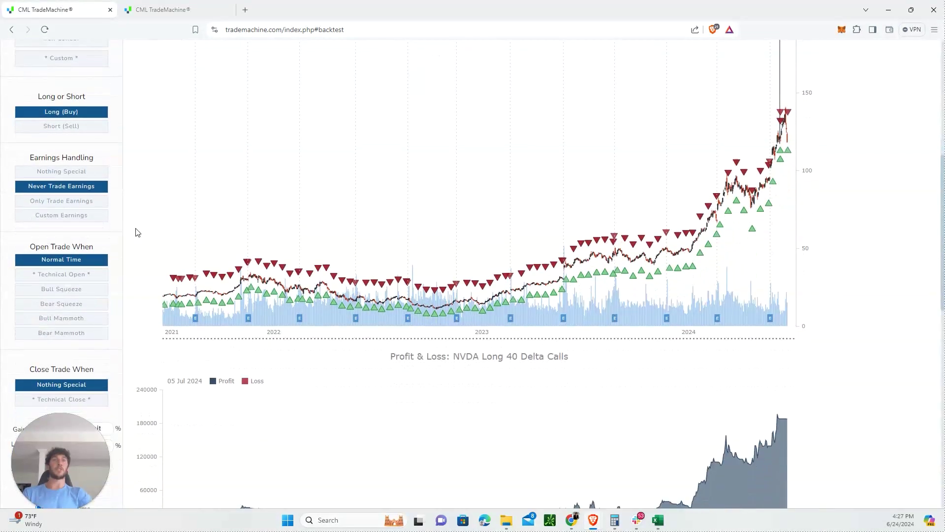
{"action": "left_click", "coordinate": [97, 274]}
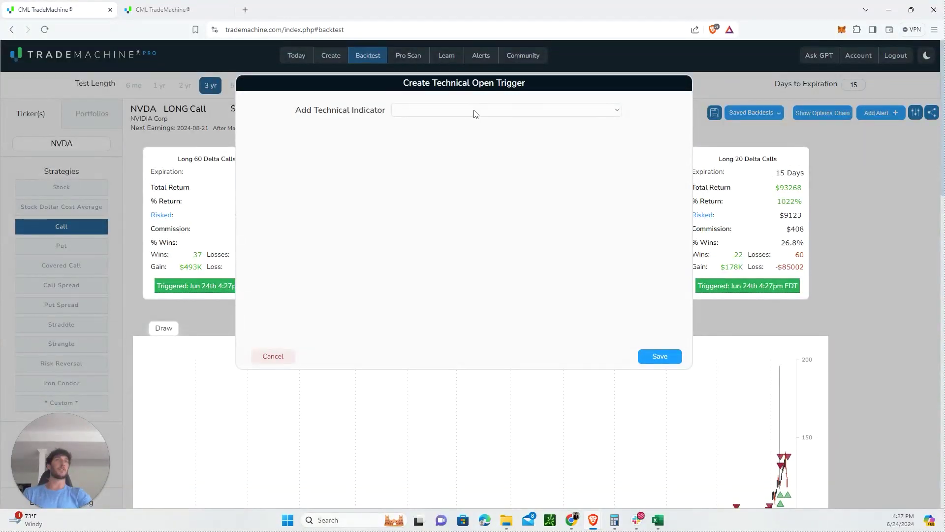
{"action": "left_click", "coordinate": [475, 114]}
{"action": "left_click", "coordinate": [476, 284]}
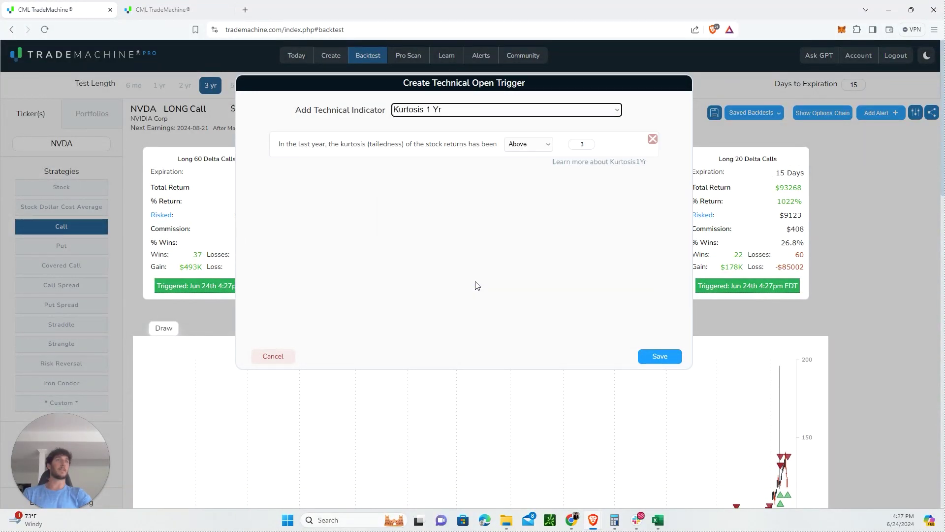
{"action": "left_click", "coordinate": [457, 113]}
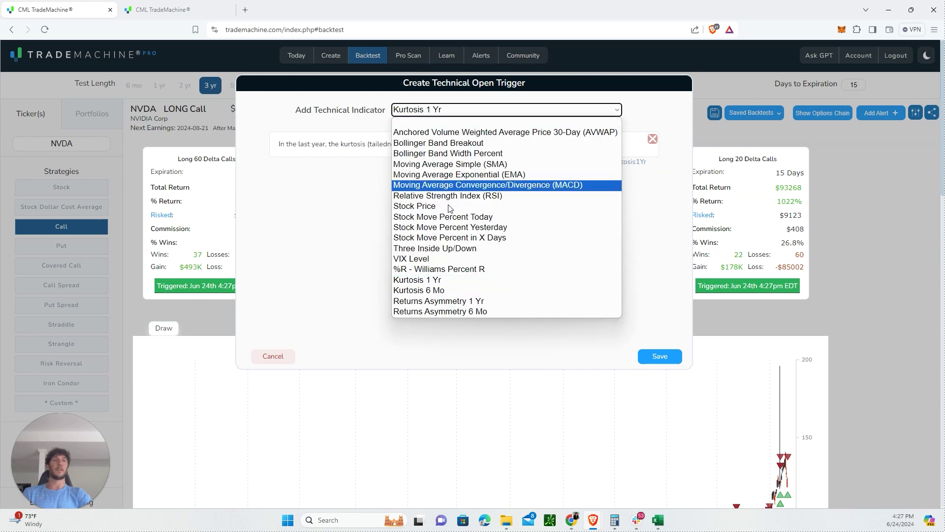
{"action": "left_click", "coordinate": [440, 289]}
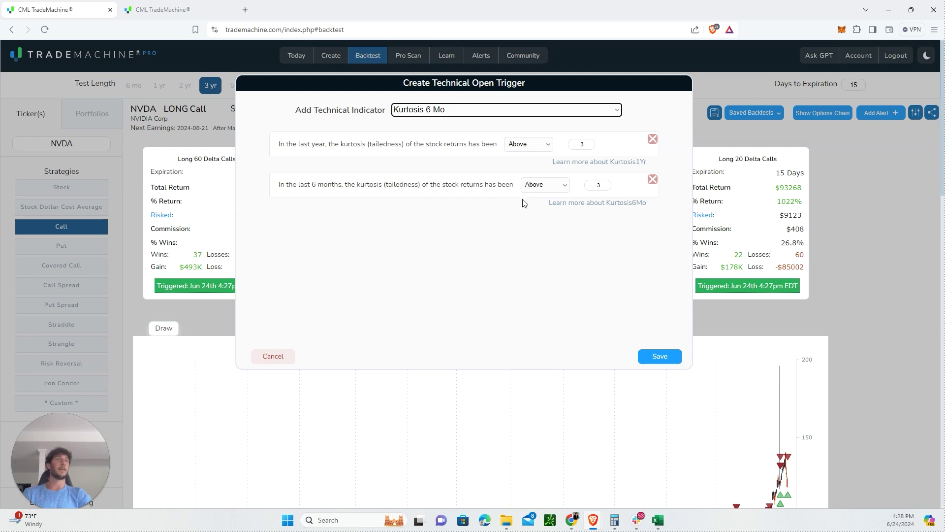
{"action": "left_click", "coordinate": [424, 110]}
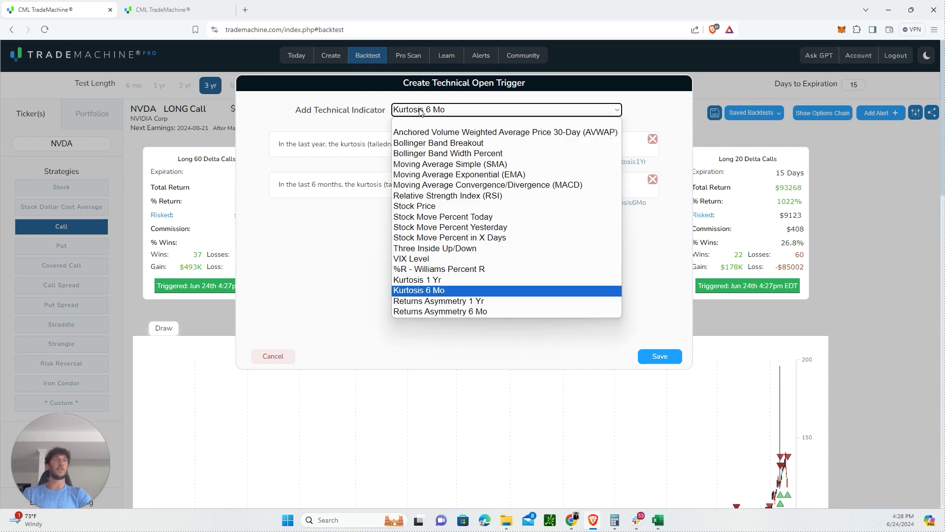
{"action": "left_click", "coordinate": [435, 291]}
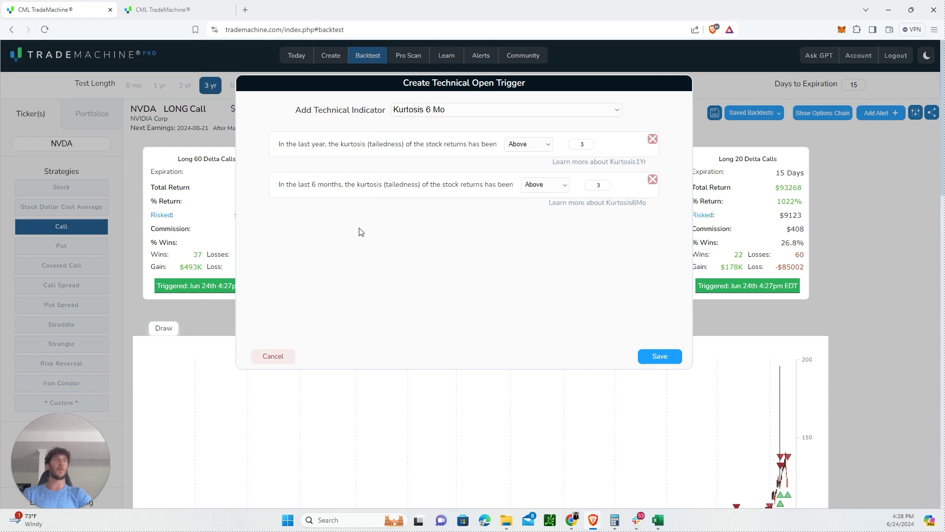
Save the kurtosis trigger and review the 40 delta calls' 300.3% average win and -71.4% average loss
{"action": "left_click", "coordinate": [649, 359]}
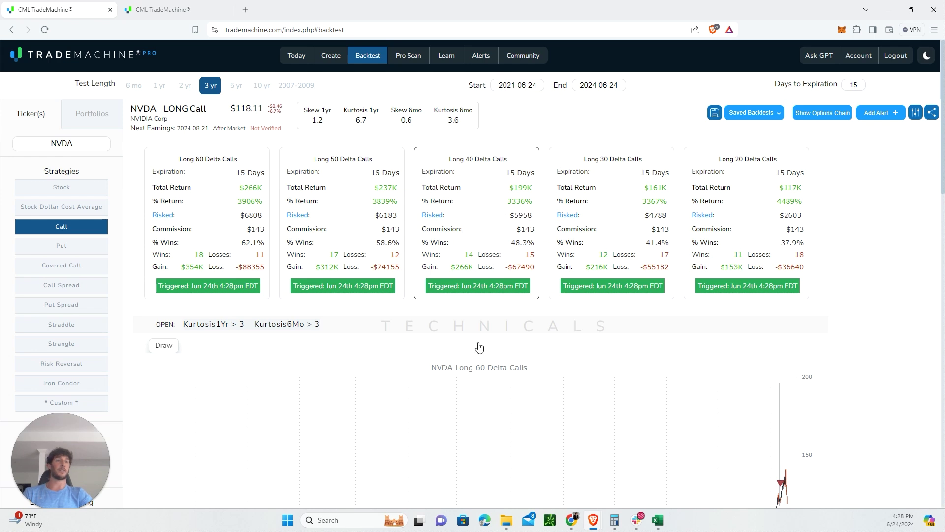
{"action": "left_click", "coordinate": [501, 258]}
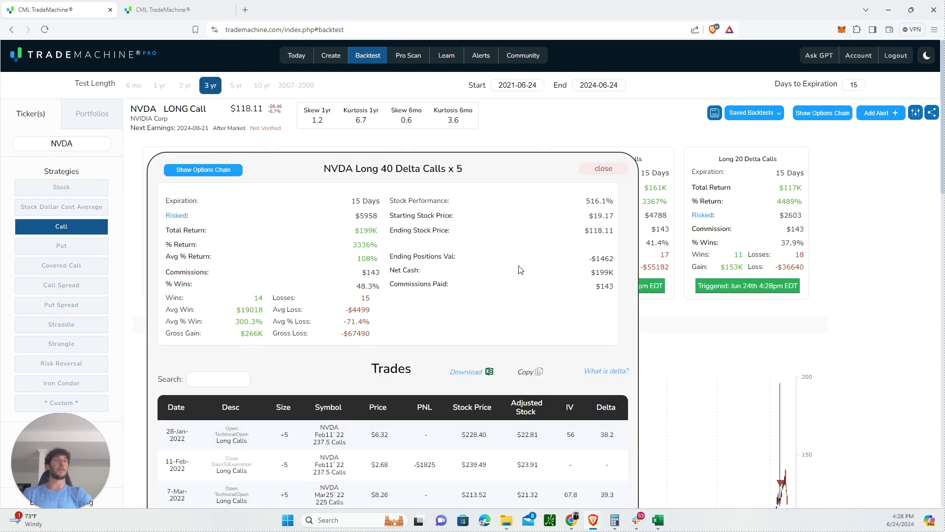
{"action": "triple_click", "coordinate": [345, 321]}
{"action": "left_click", "coordinate": [369, 334]}
{"action": "left_click_drag", "start_coordinate": [343, 321], "coordinate": [390, 324]}
{"action": "left_click_drag", "start_coordinate": [227, 326], "coordinate": [265, 325]}
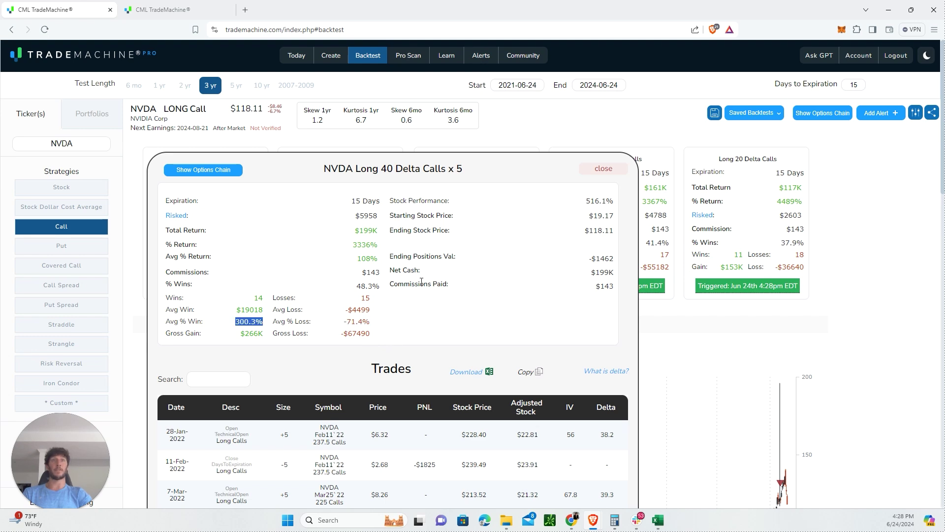
Add an RSI 14-day below 75 condition to the open trigger and save to rerun the backtest
{"action": "left_click", "coordinate": [604, 168]}
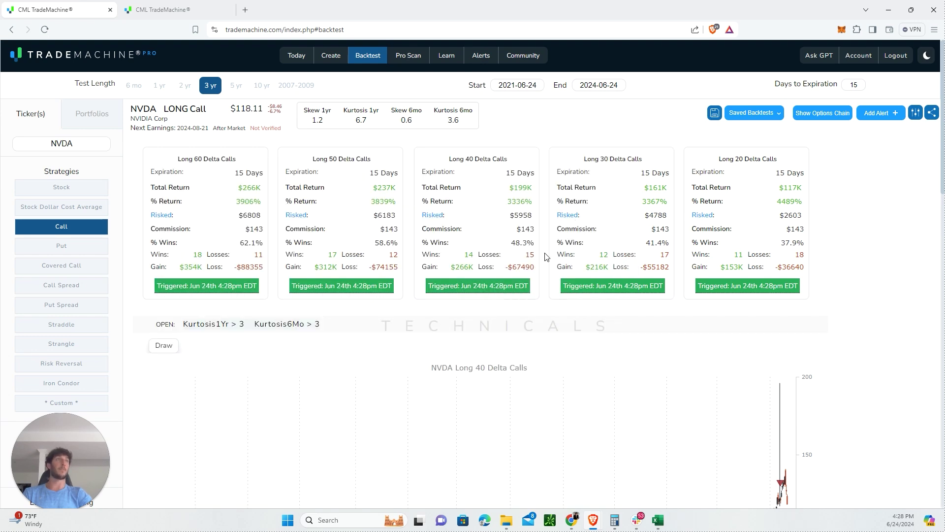
{"action": "scroll", "coordinate": [135, 215], "scroll_direction": "down", "scroll_amount": 2}
{"action": "scroll", "coordinate": [134, 214], "scroll_direction": "down", "scroll_amount": 8}
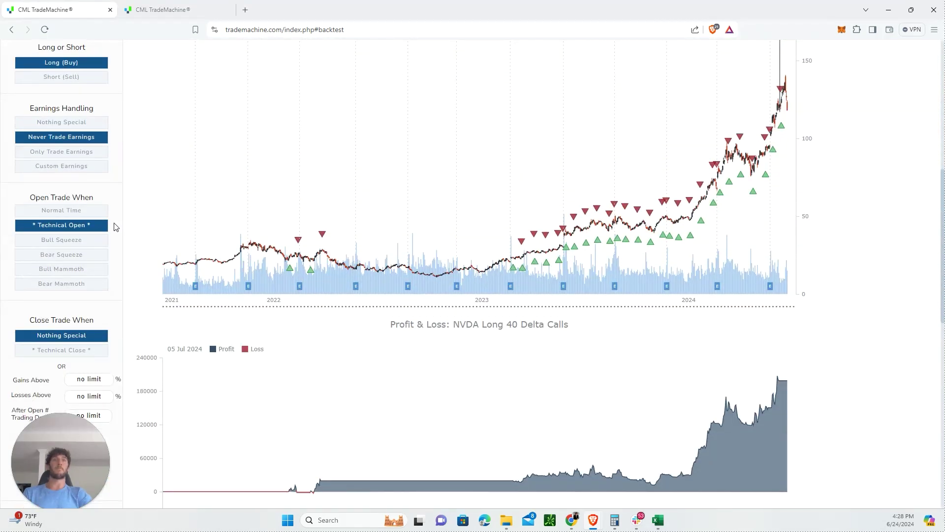
{"action": "left_click", "coordinate": [94, 230]}
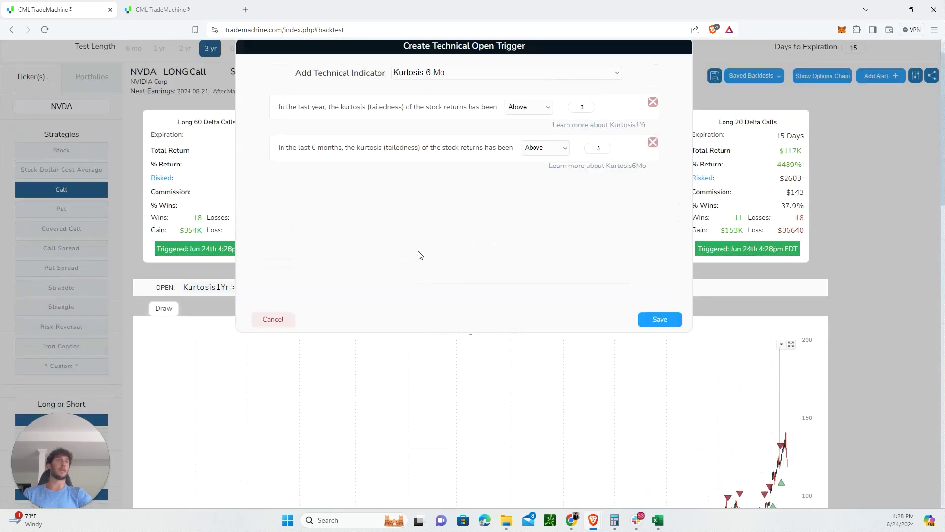
{"action": "left_click", "coordinate": [515, 115]}
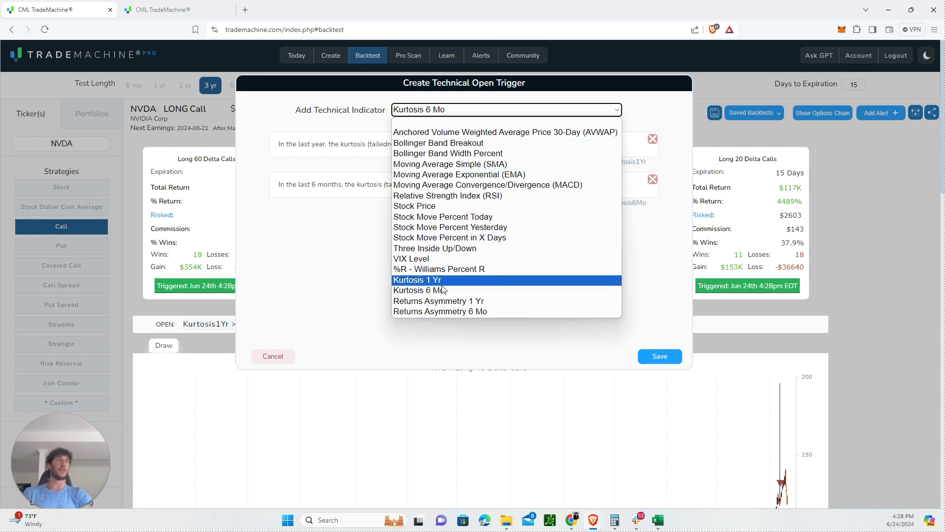
{"action": "left_click", "coordinate": [447, 196]}
{"action": "left_click", "coordinate": [395, 225]}
{"action": "left_click", "coordinate": [391, 243]}
{"action": "key", "text": "Tab"}
{"action": "type", "text": "75"}
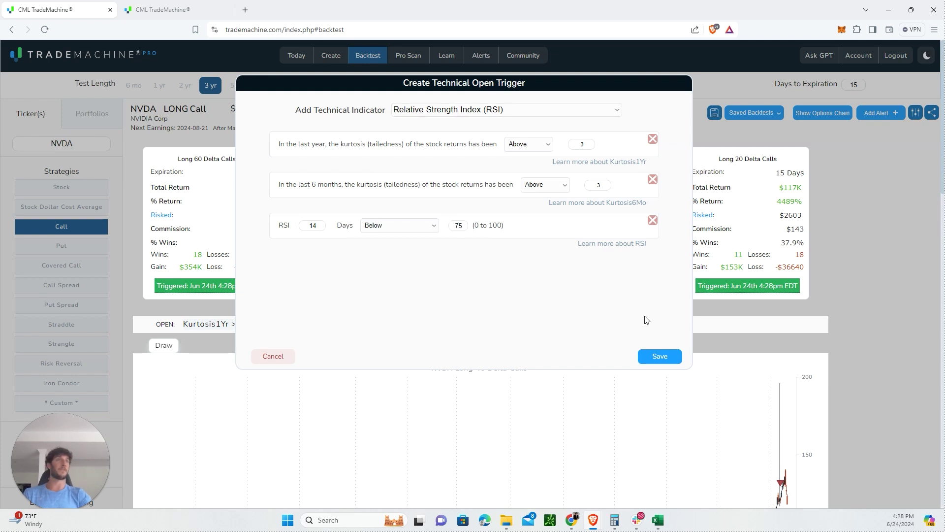
{"action": "left_click", "coordinate": [660, 357]}
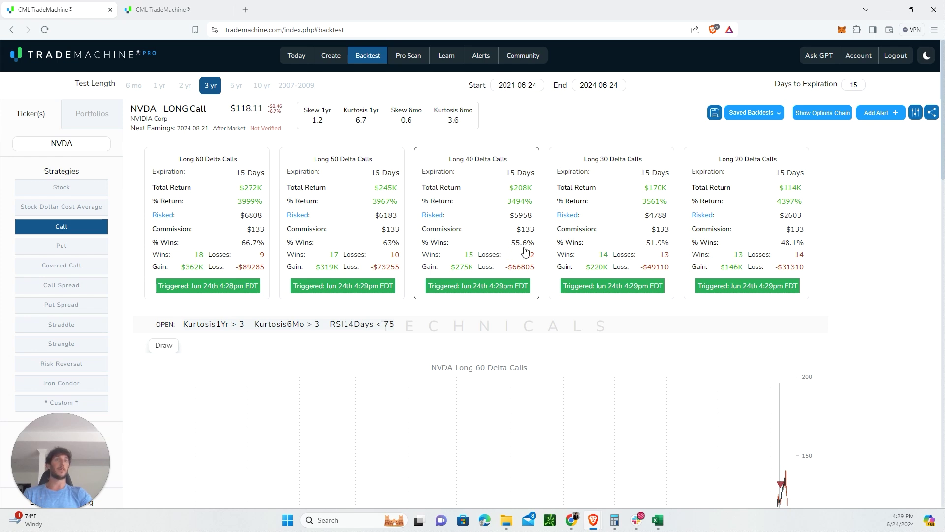
Review the Long 40 Delta Calls trade details, noting the -88% average loss, then close them
{"action": "left_click", "coordinate": [482, 186]}
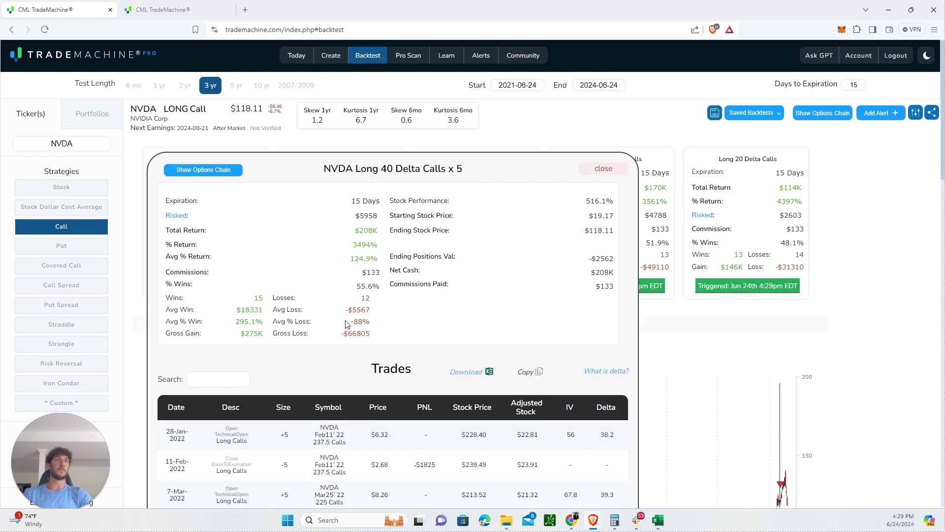
{"action": "left_click_drag", "start_coordinate": [344, 325], "coordinate": [390, 326]}
{"action": "left_click", "coordinate": [603, 169]}
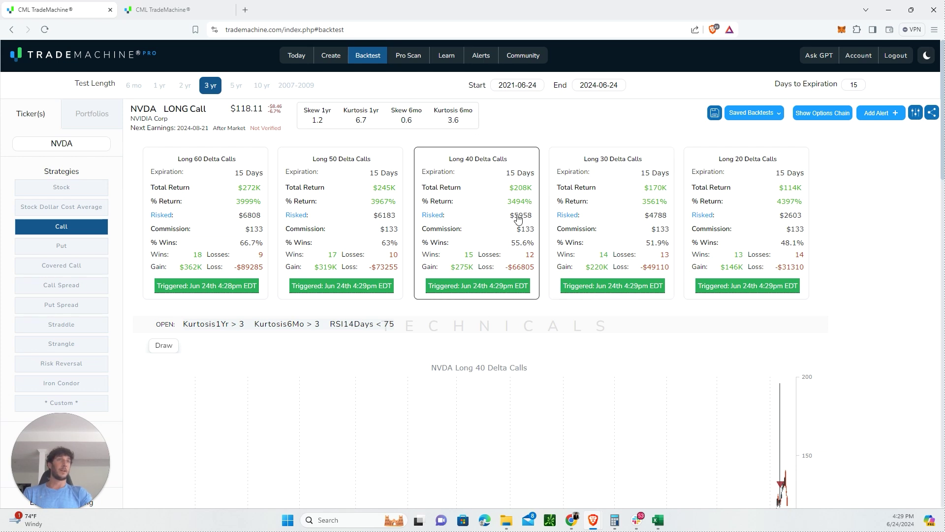
{"action": "left_click", "coordinate": [534, 219]}
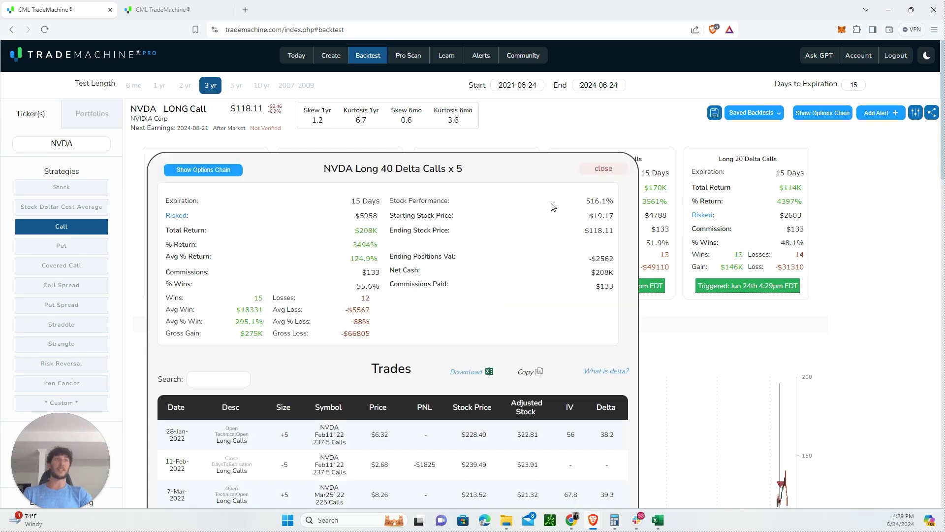
{"action": "left_click", "coordinate": [604, 171]}
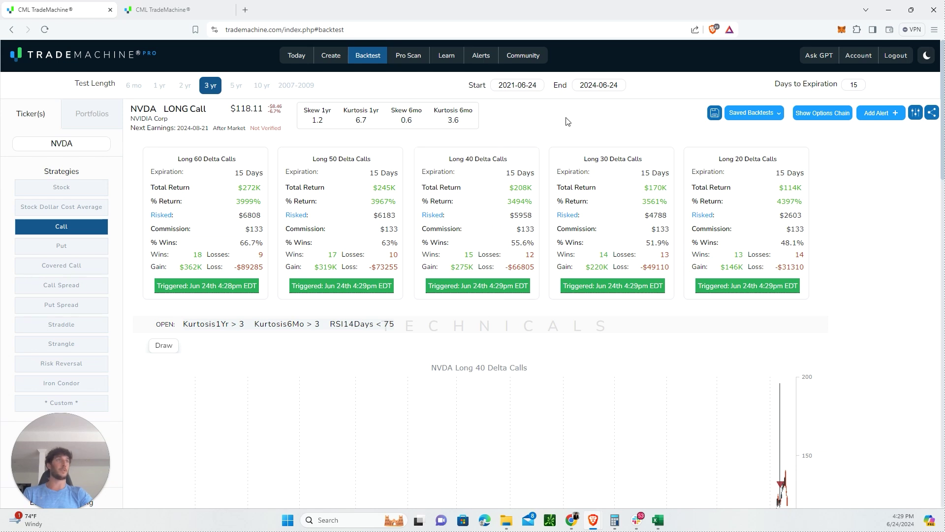
Switch the strategy to Custom and select the saved qa_Diagonal_50-20_CS strategy
{"action": "scroll", "coordinate": [567, 121], "scroll_direction": "down", "scroll_amount": 1}
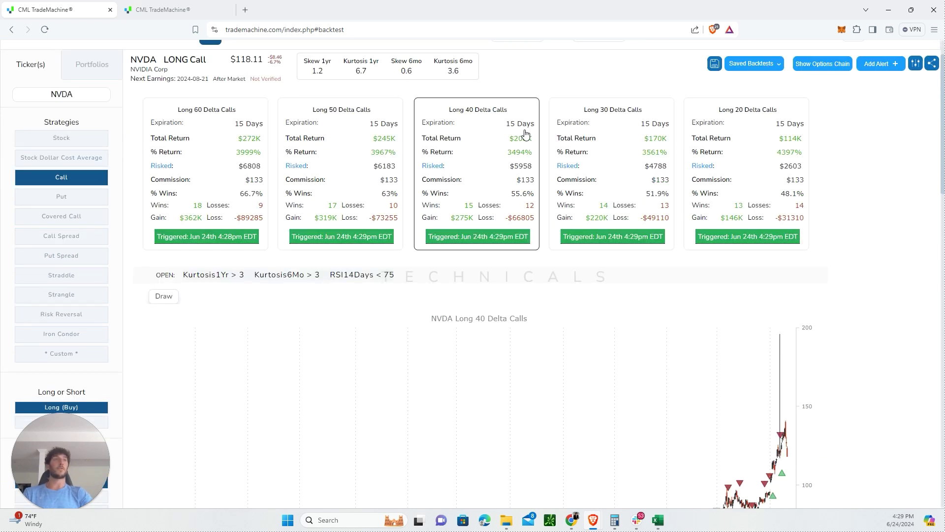
{"action": "scroll", "coordinate": [532, 133], "scroll_direction": "up", "scroll_amount": 1}
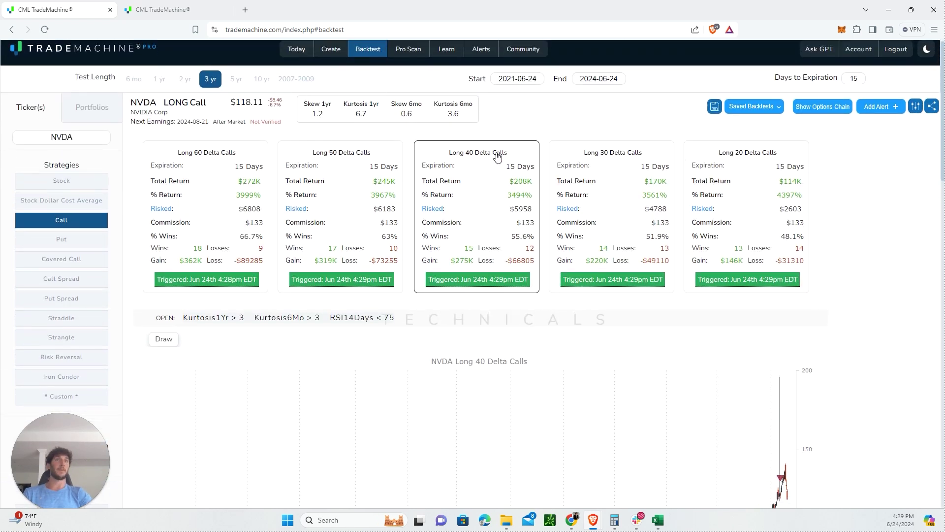
{"action": "scroll", "coordinate": [496, 158], "scroll_direction": "down", "scroll_amount": 2}
{"action": "left_click", "coordinate": [78, 354]}
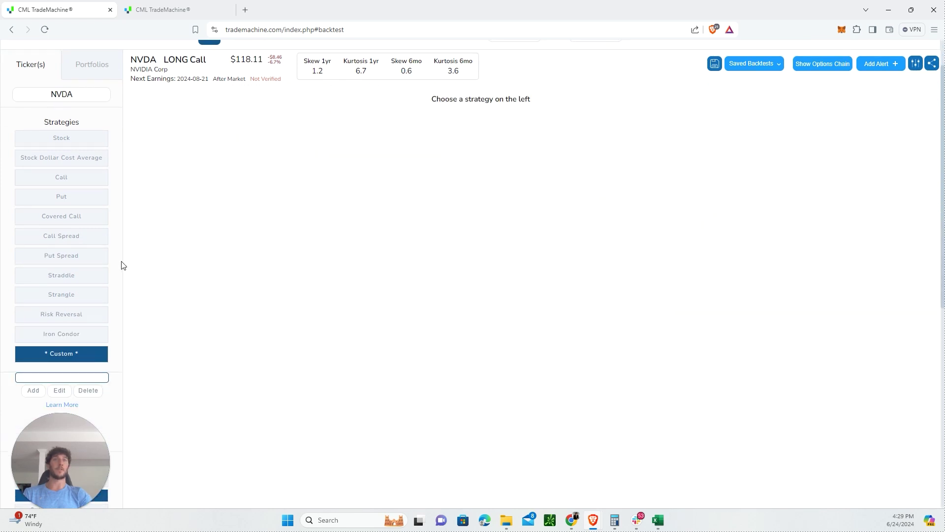
{"action": "scroll", "coordinate": [110, 320], "scroll_direction": "down", "scroll_amount": 3}
{"action": "left_click", "coordinate": [85, 279]}
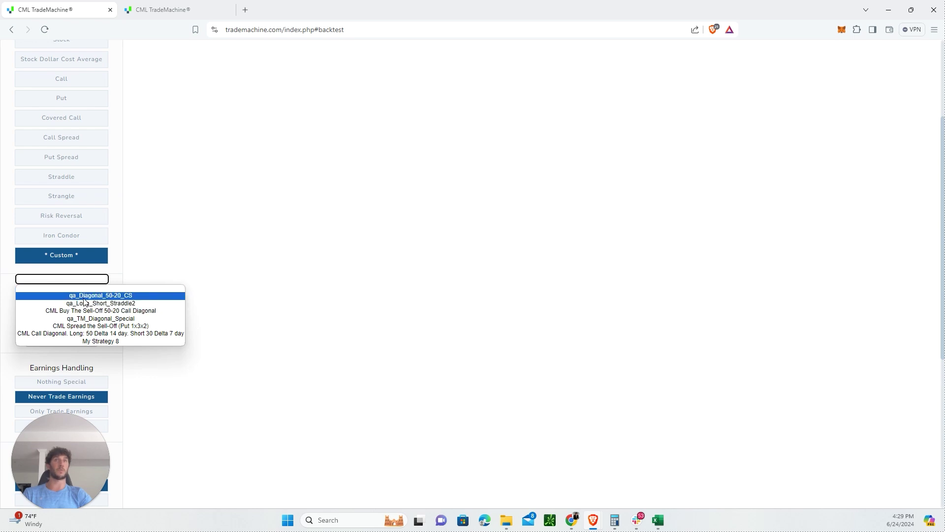
{"action": "left_click", "coordinate": [101, 295]}
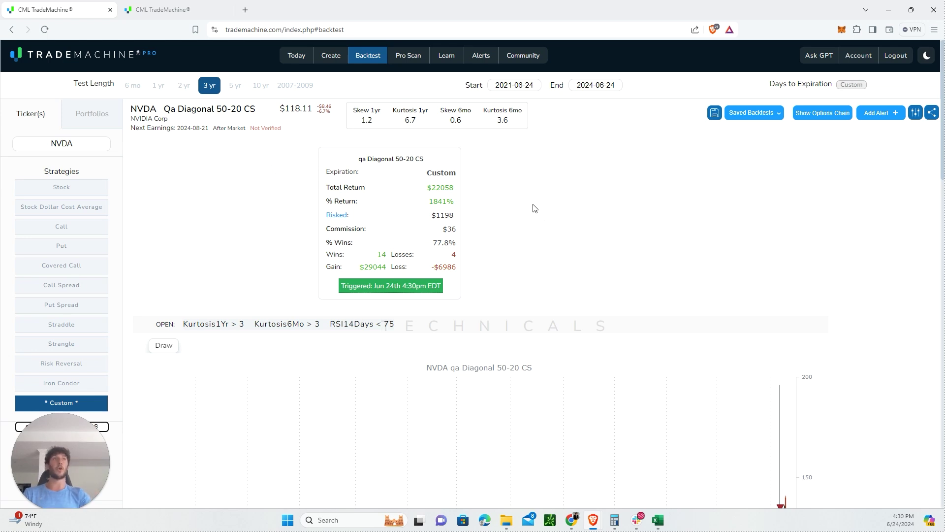
Pick the saved custom strategy 'CML Spread the Sell-Off (Put 1x3x2)' for the NVDA backtest
{"action": "scroll", "coordinate": [534, 211], "scroll_direction": "down", "scroll_amount": 1}
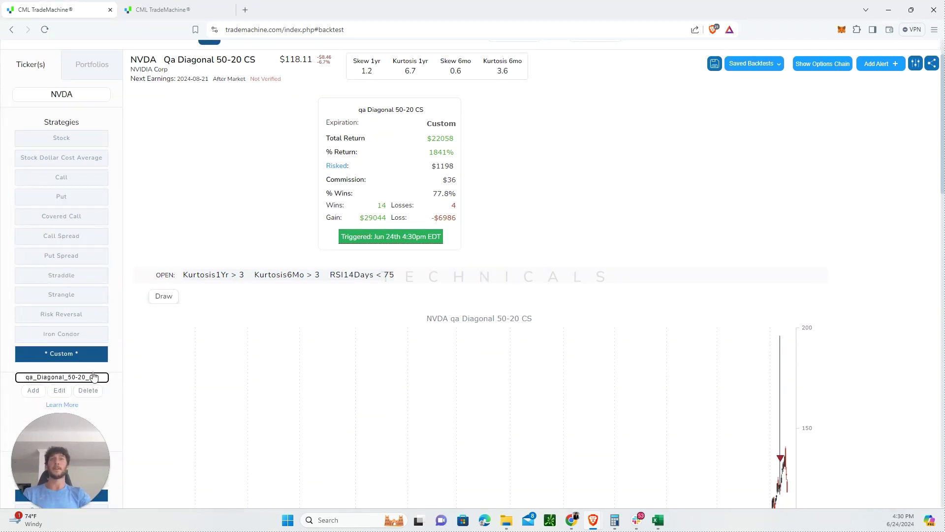
{"action": "left_click", "coordinate": [102, 378]}
{"action": "scroll", "coordinate": [192, 344], "scroll_direction": "down", "scroll_amount": 2}
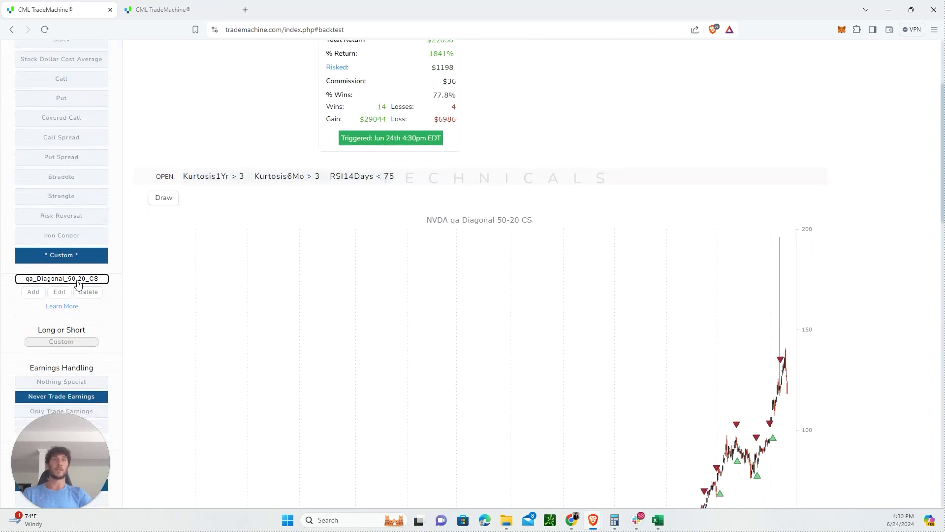
{"action": "left_click", "coordinate": [79, 279]}
{"action": "left_click", "coordinate": [99, 326]}
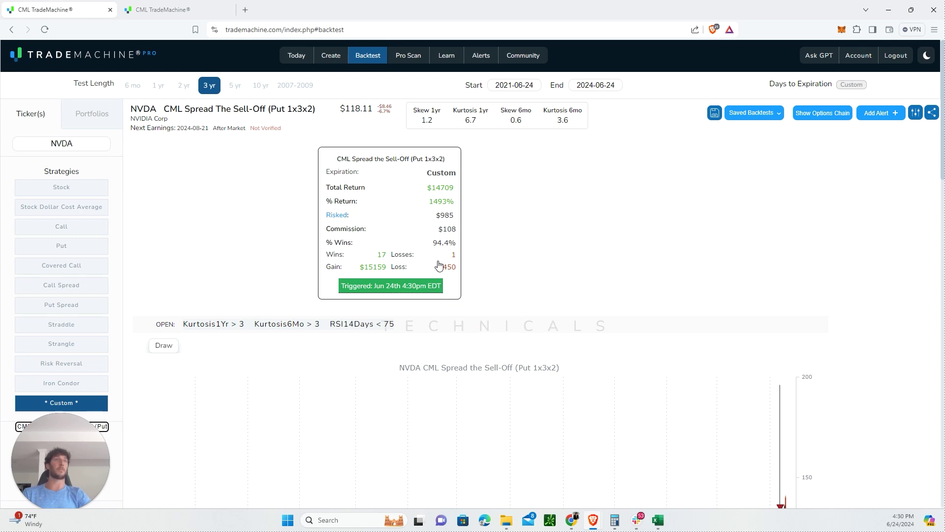
{"action": "scroll", "coordinate": [236, 222], "scroll_direction": "down", "scroll_amount": 1}
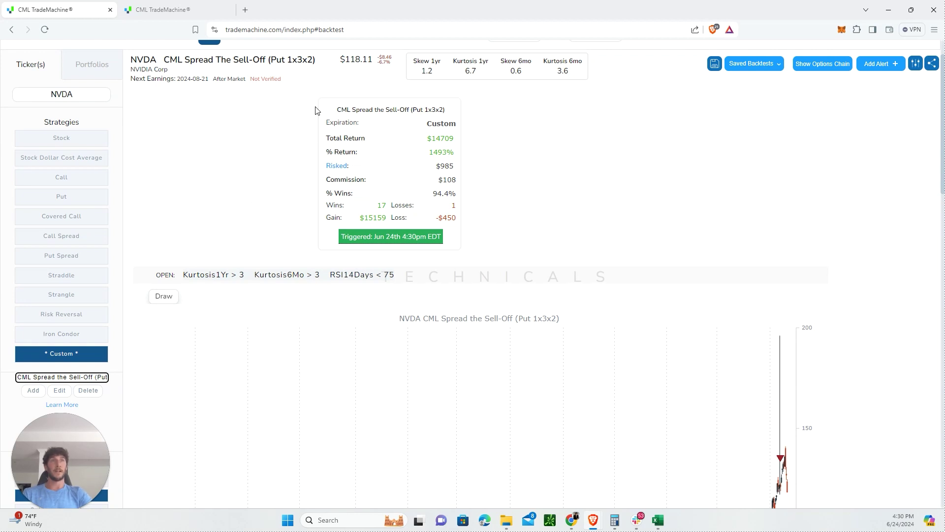
{"action": "left_click", "coordinate": [104, 378]}
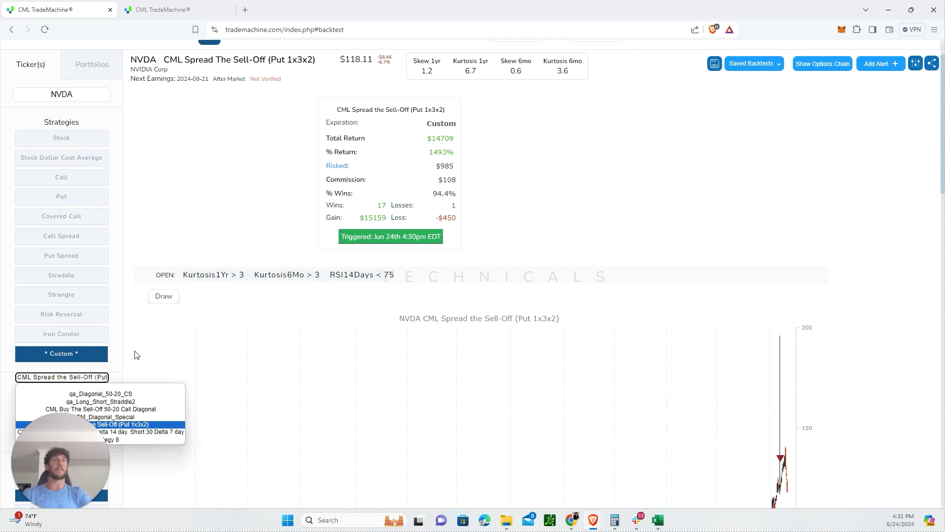
{"action": "scroll", "coordinate": [134, 345], "scroll_direction": "down", "scroll_amount": 2}
{"action": "left_click", "coordinate": [102, 280]}
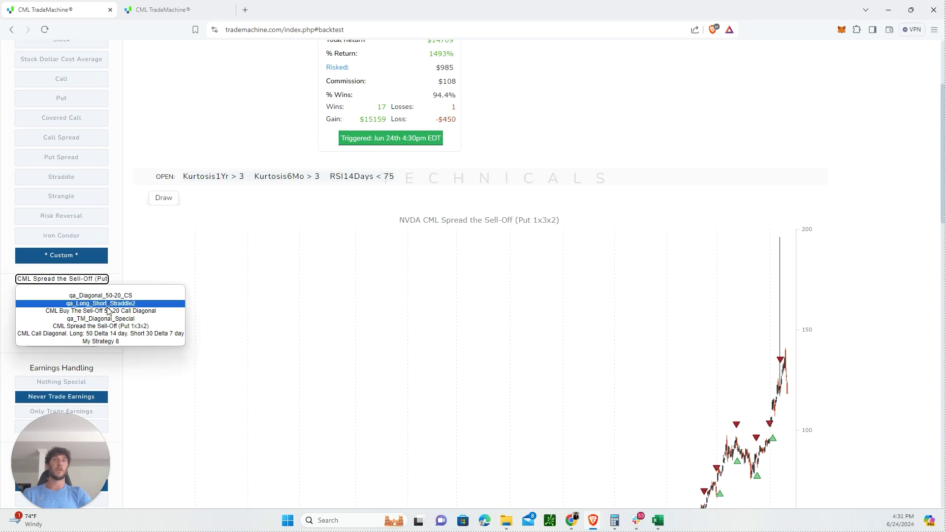
{"action": "scroll", "coordinate": [588, 120], "scroll_direction": "up", "scroll_amount": 3}
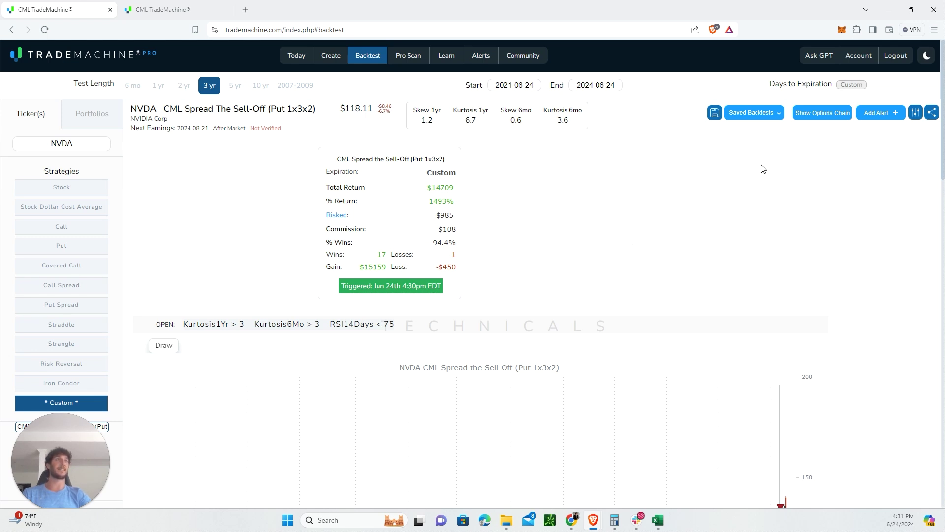
Browse the Active Triggers tables on the Today page, including SNOW under Spread the Sell-off
{"action": "left_click", "coordinate": [297, 55]}
{"action": "scroll", "coordinate": [669, 333], "scroll_direction": "down", "scroll_amount": 4}
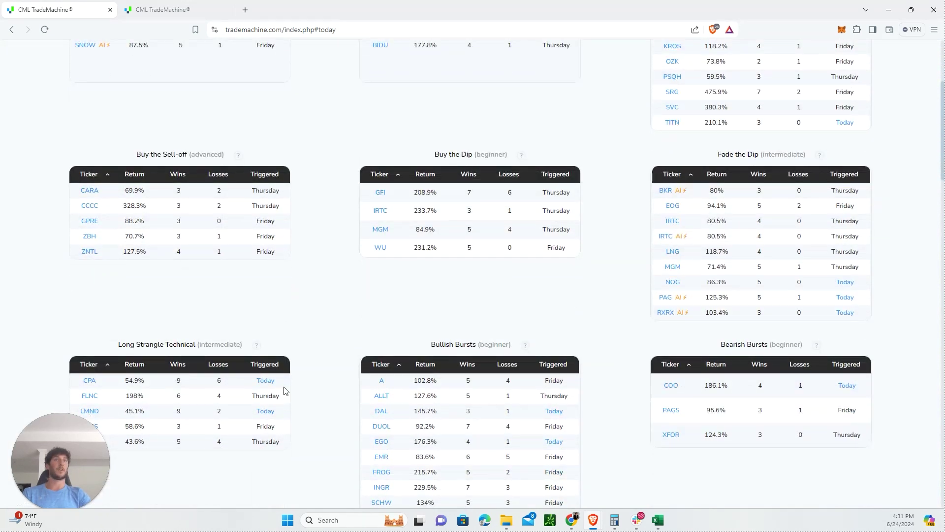
{"action": "scroll", "coordinate": [295, 377], "scroll_direction": "up", "scroll_amount": 3}
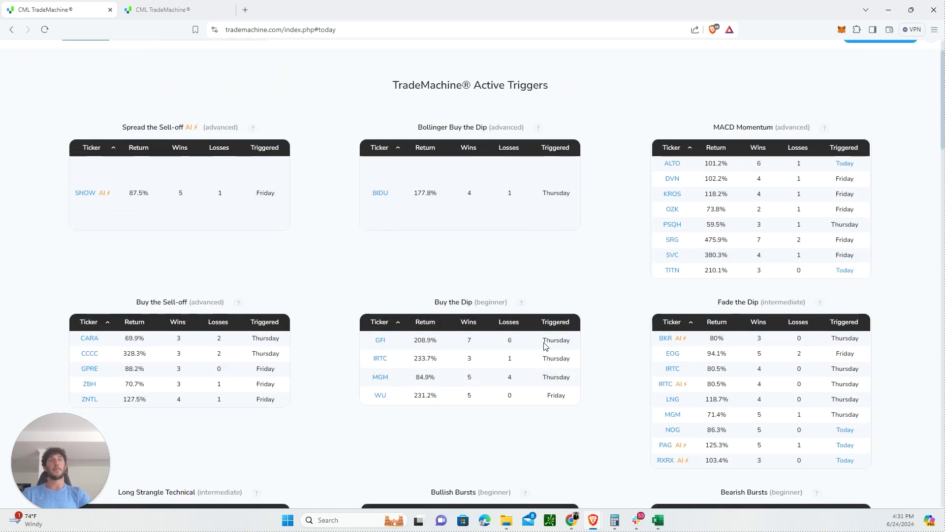
{"action": "scroll", "coordinate": [467, 277], "scroll_direction": "down", "scroll_amount": 1}
{"action": "scroll", "coordinate": [466, 276], "scroll_direction": "down", "scroll_amount": 1}
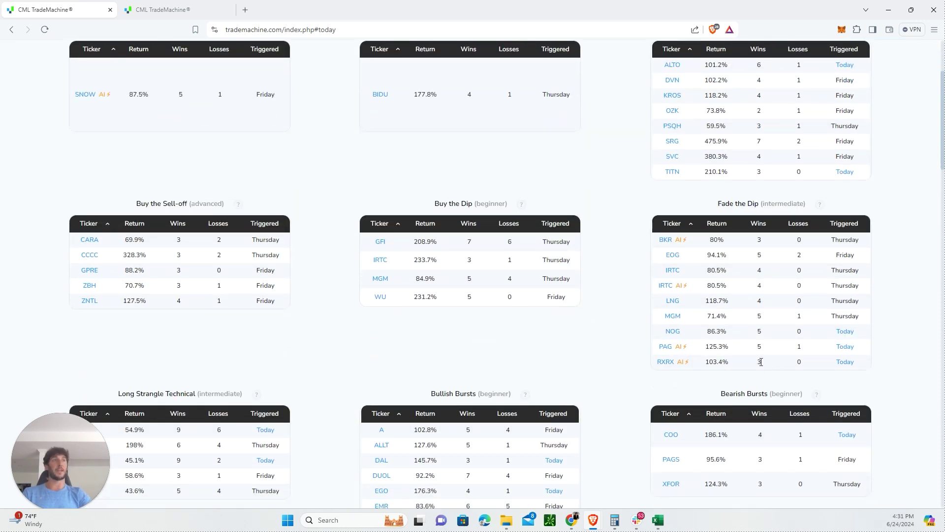
{"action": "scroll", "coordinate": [703, 384], "scroll_direction": "down", "scroll_amount": 2}
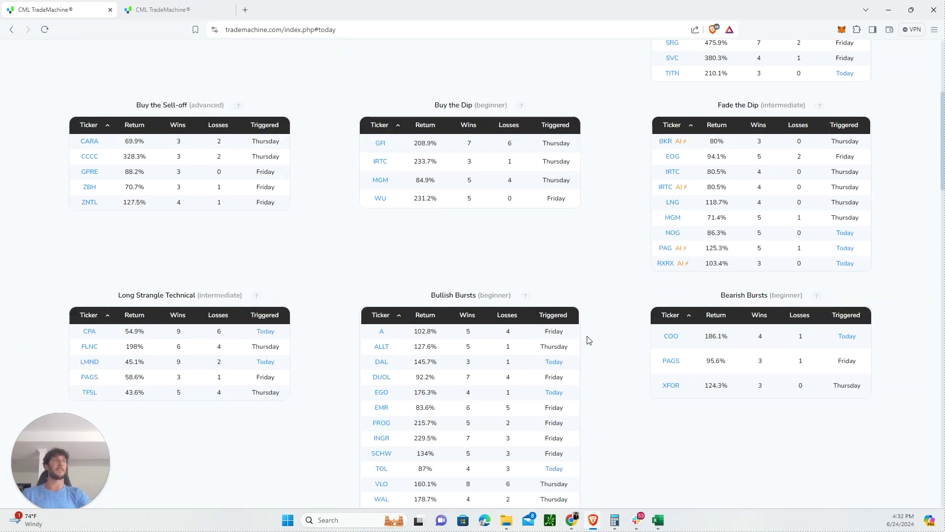
{"action": "scroll", "coordinate": [595, 332], "scroll_direction": "up", "scroll_amount": 5}
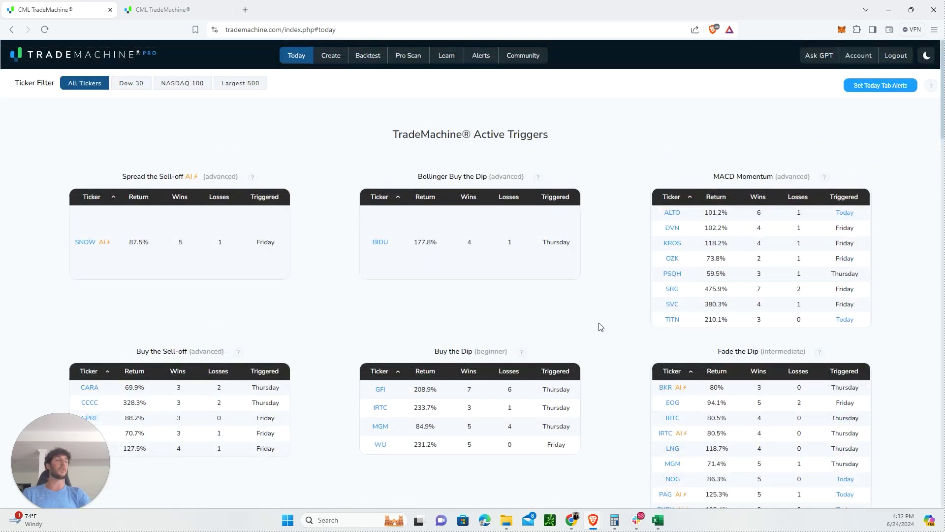